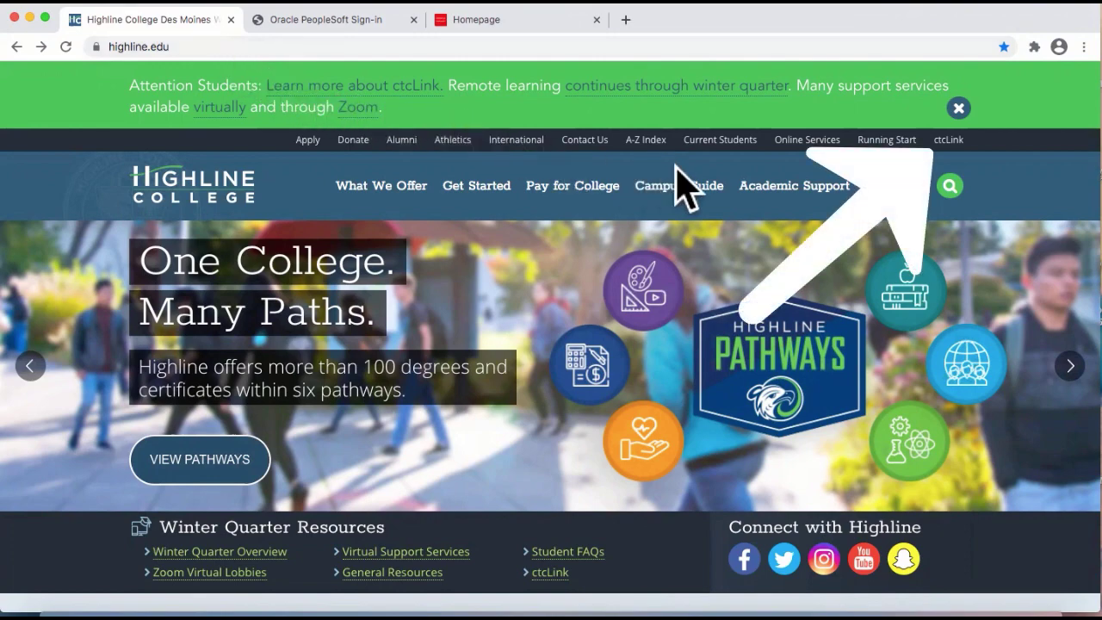
Go to the ctcLink sign-in page and choose 'First Time User?' to start activating an account.
left_click(948, 141)
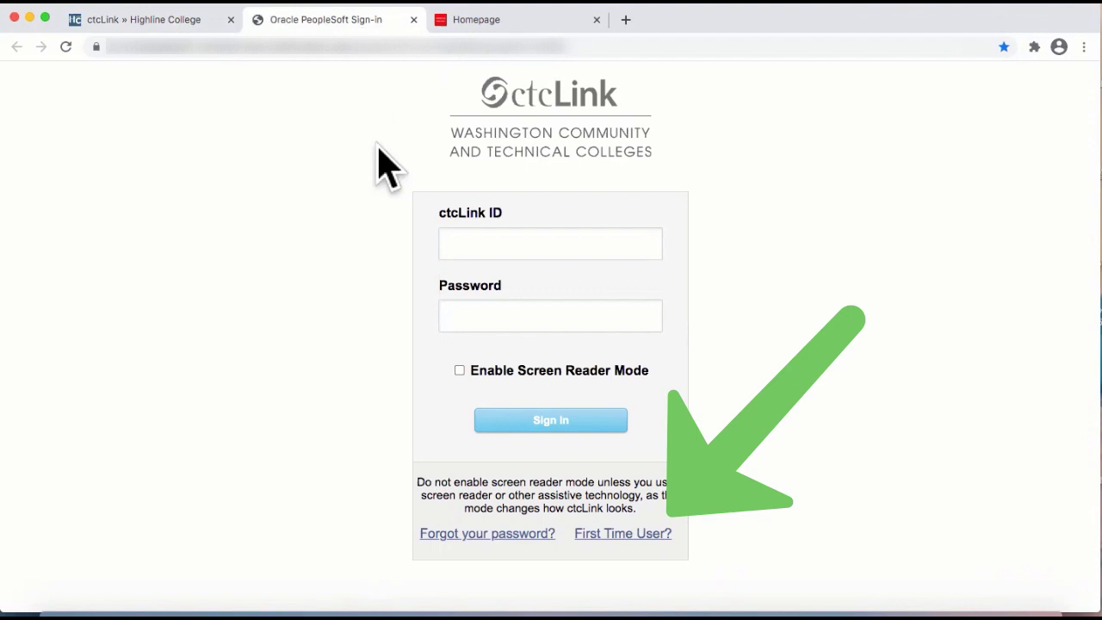
left_click(615, 533)
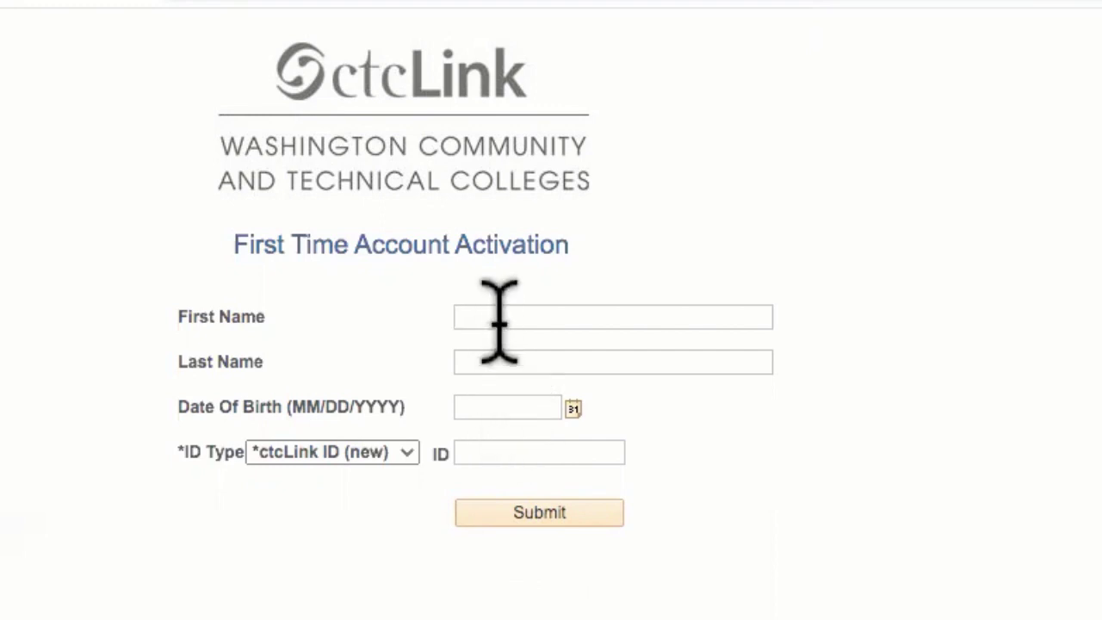
Enter the student's first name, last name and date of birth on the activation form.
type("Jane")
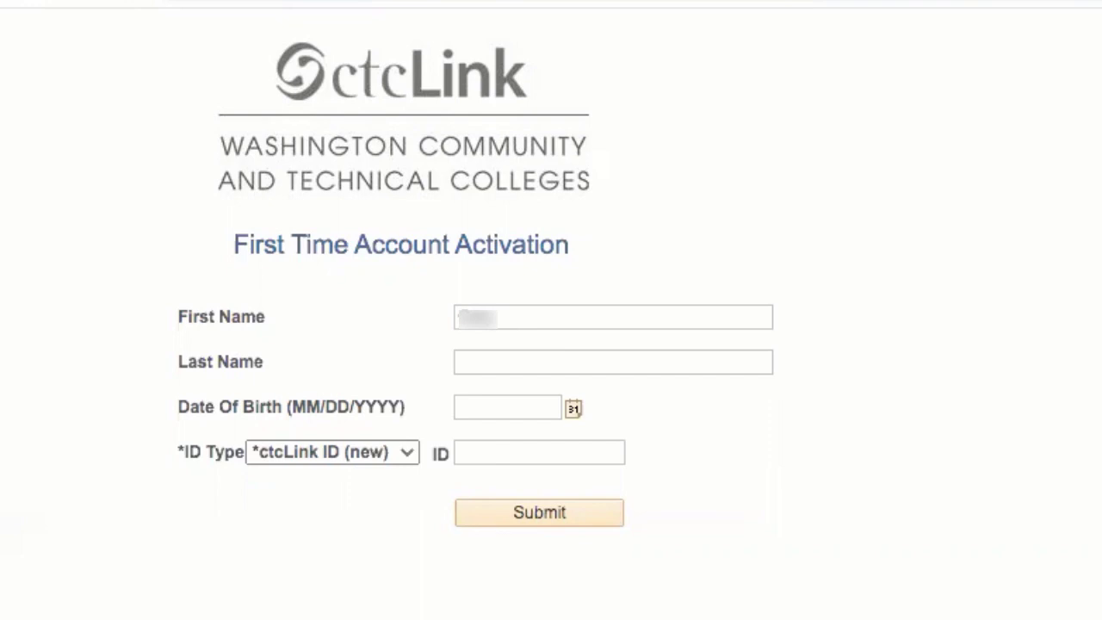
key("Tab")
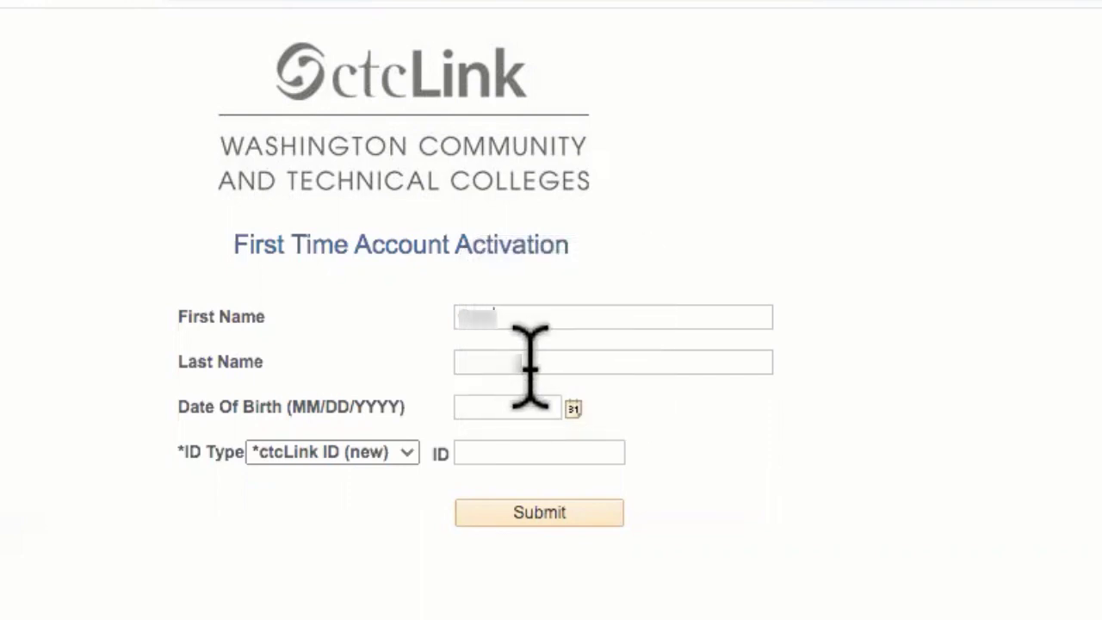
type("Student")
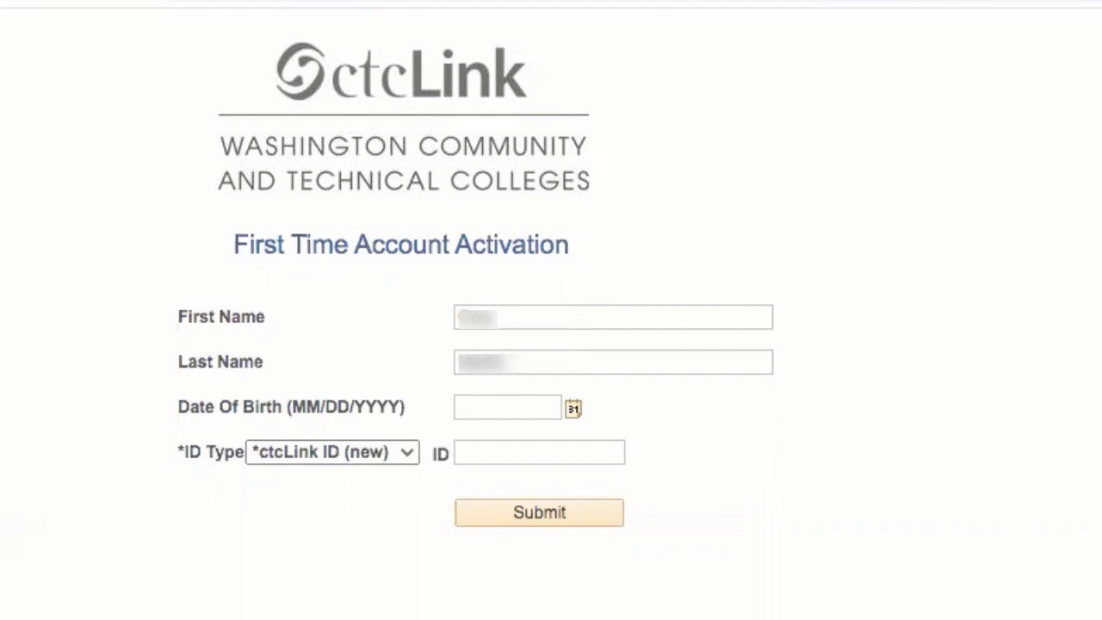
left_click(487, 407)
type("01/01/2000")
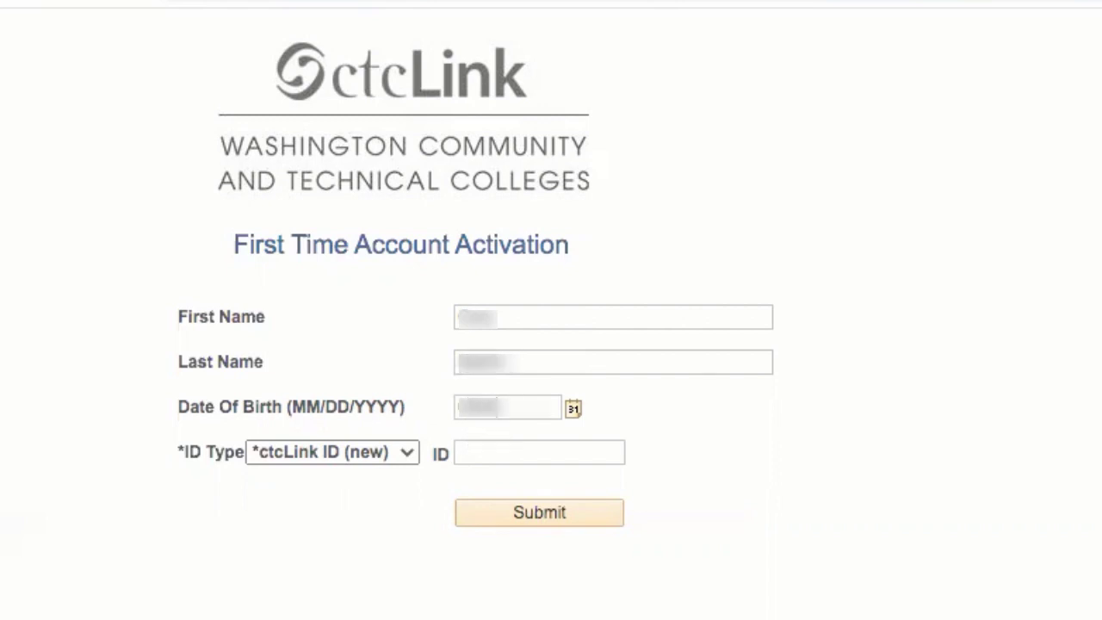
type("00")
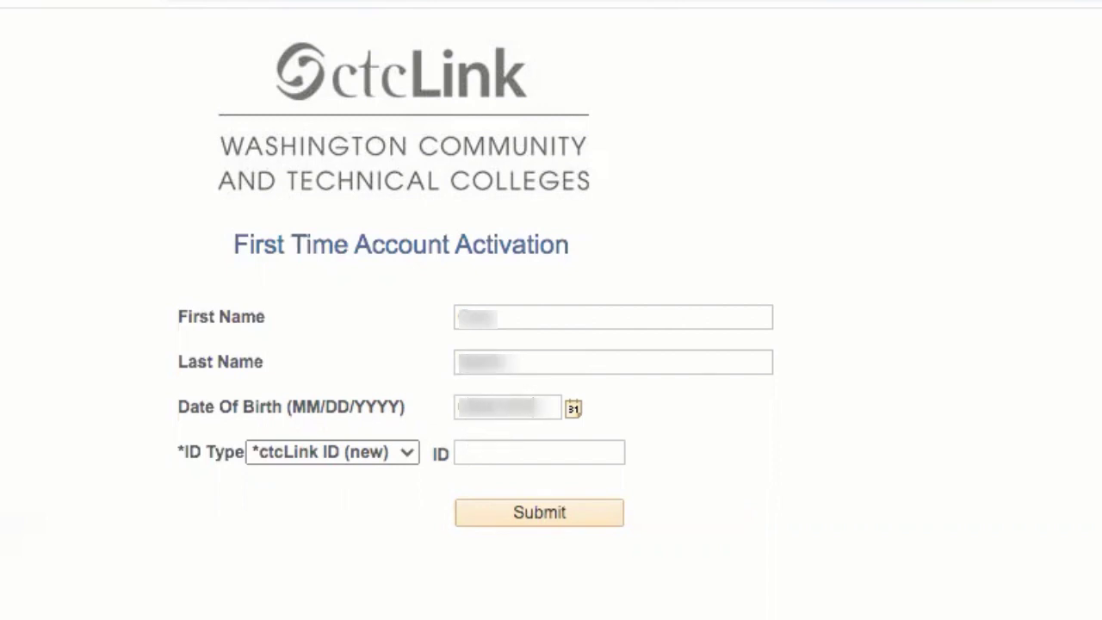
key("Tab")
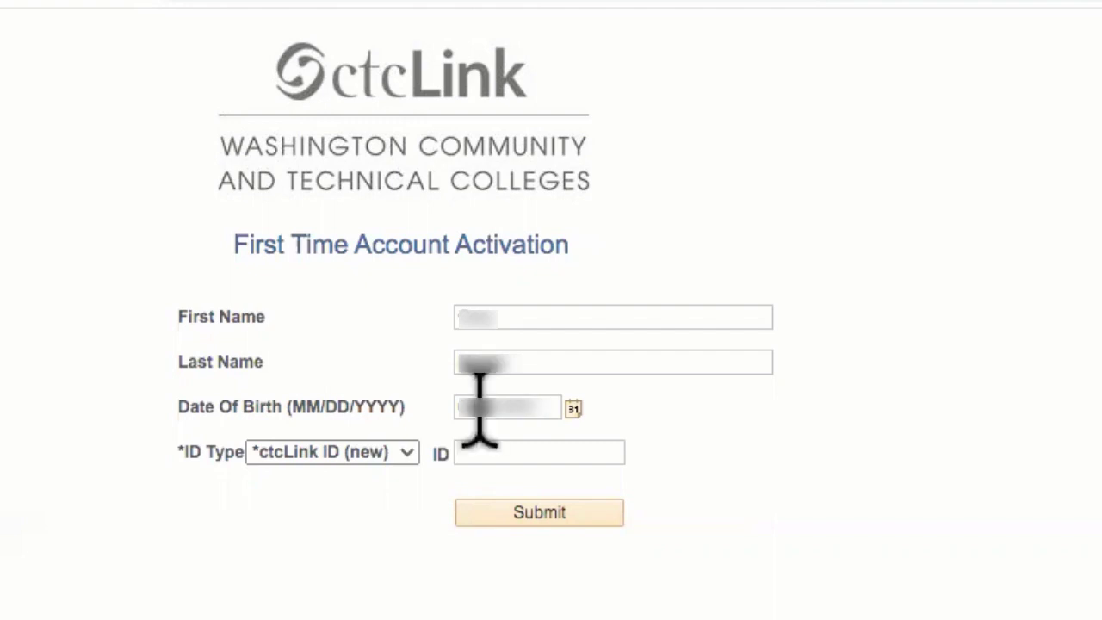
left_click(408, 454)
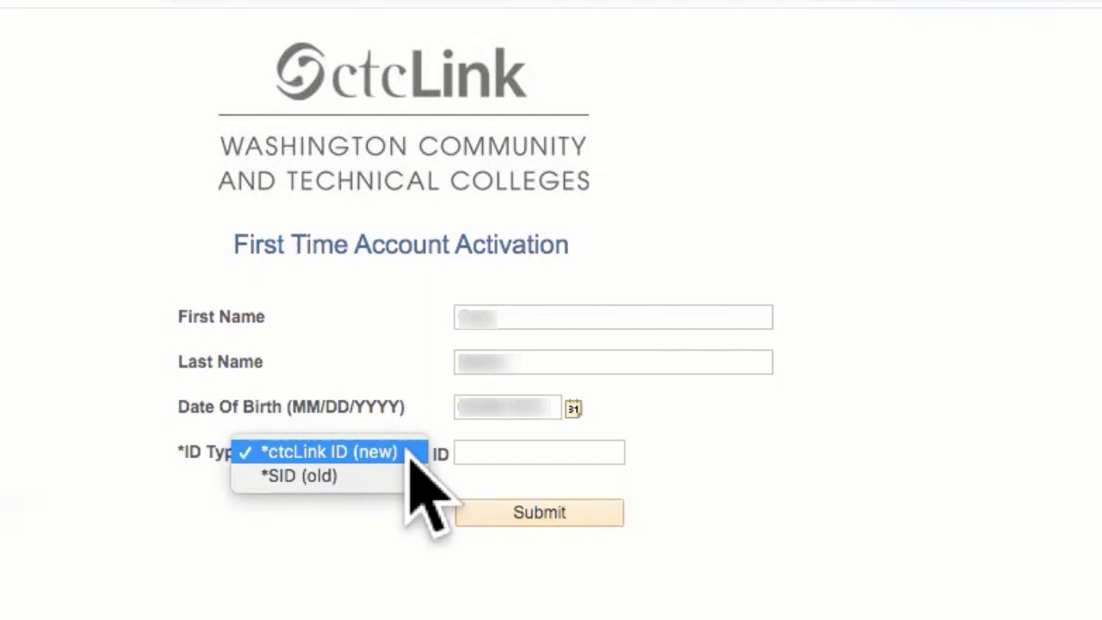
Choose '*SID (old)' as ID type, enter the old student ID number and submit.
left_click(368, 472)
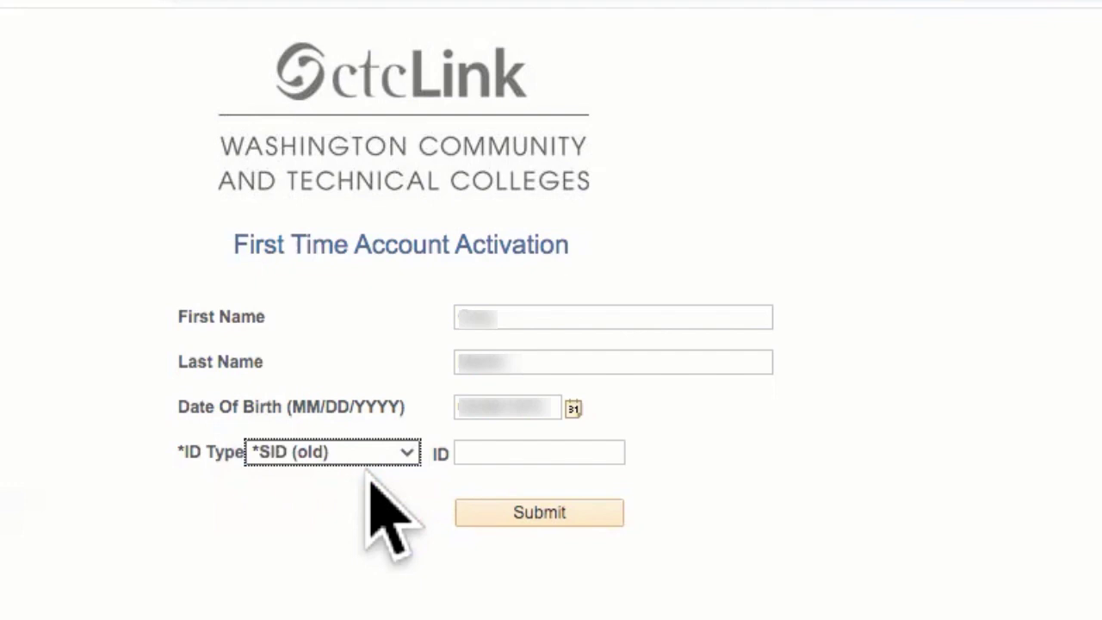
left_click(485, 453)
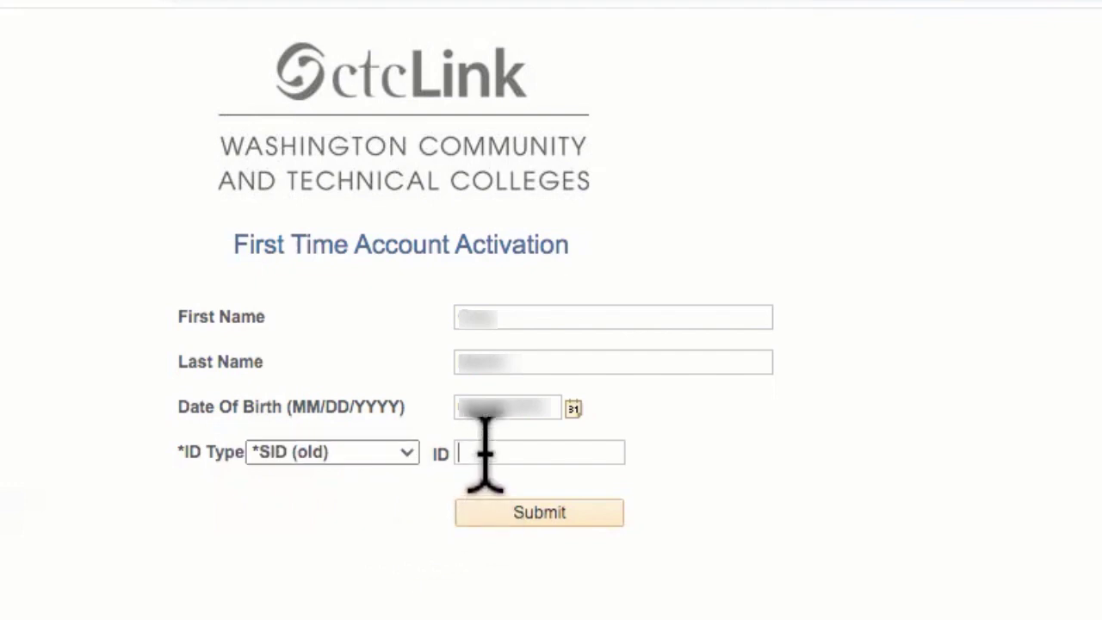
type("8801234")
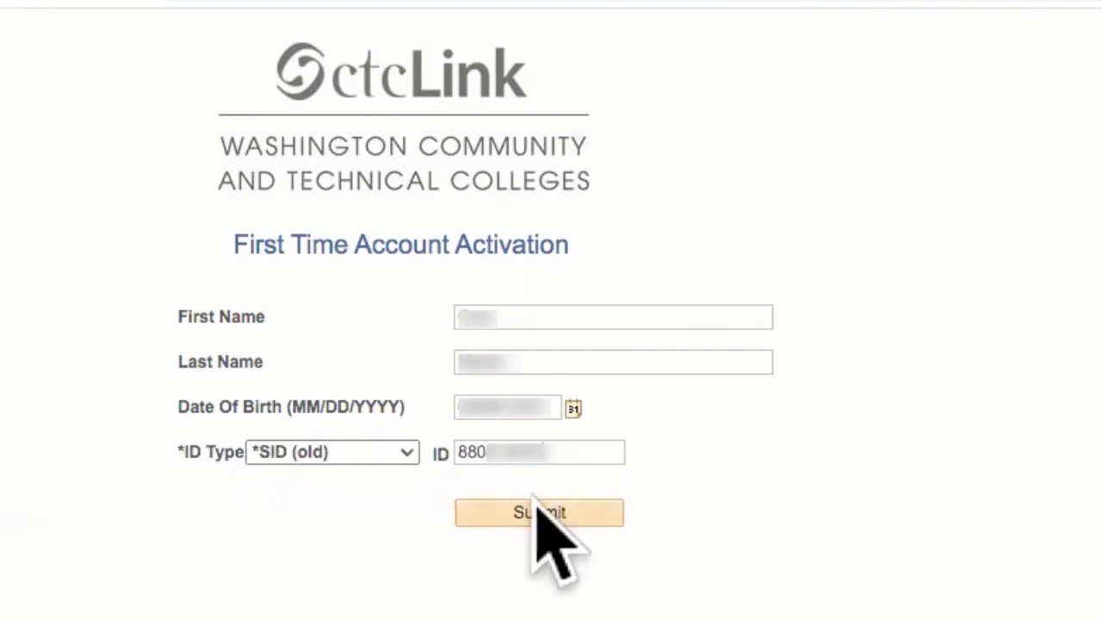
left_click(555, 515)
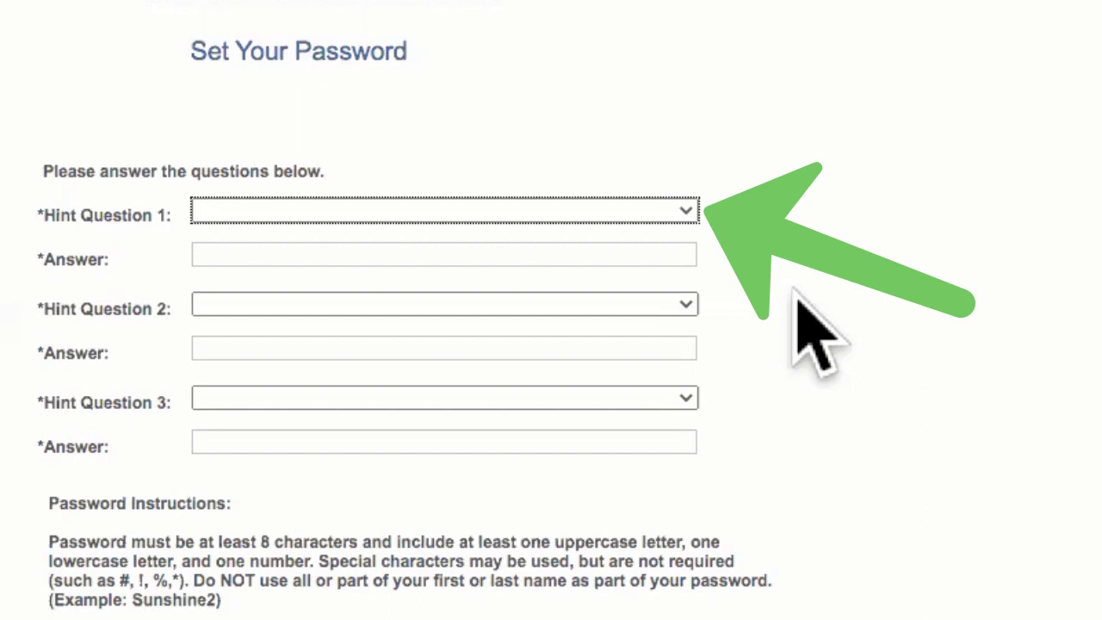
Set hint question 1 to 'City of your first full time job?' and hint question 2 to 'What is your favorite color?', answering both.
left_click(647, 216)
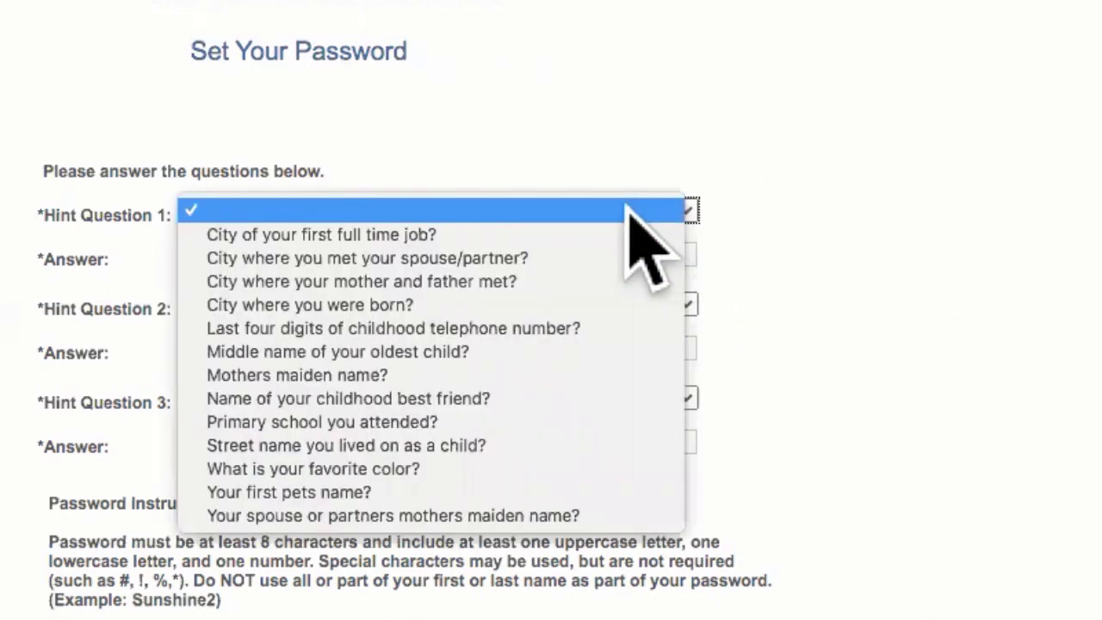
left_click(469, 234)
left_click(433, 254)
type("San Antonio")
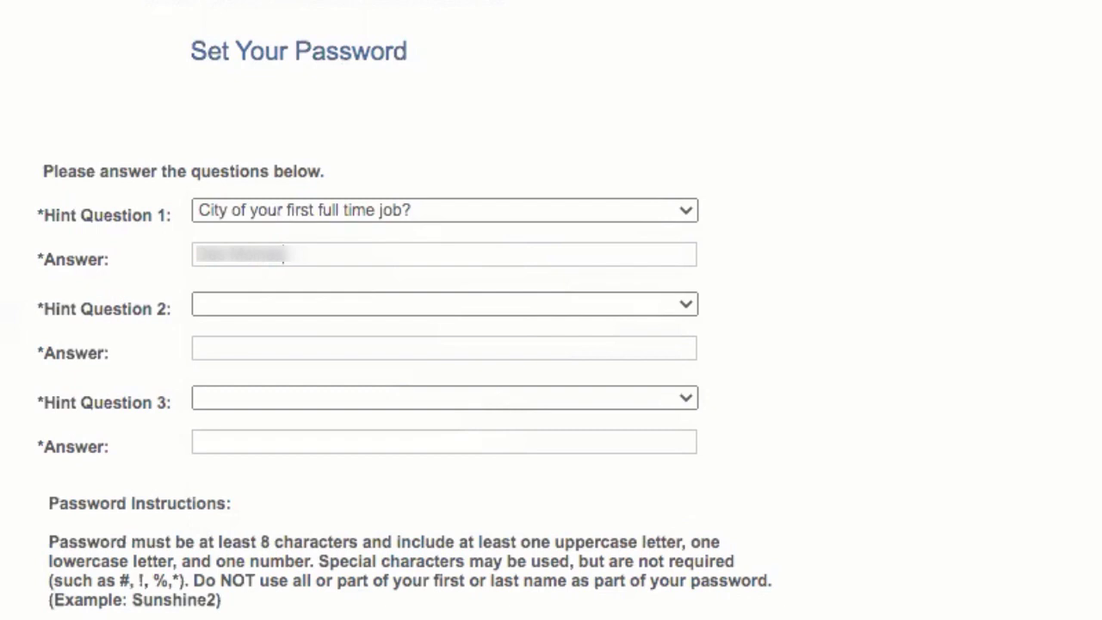
left_click(339, 303)
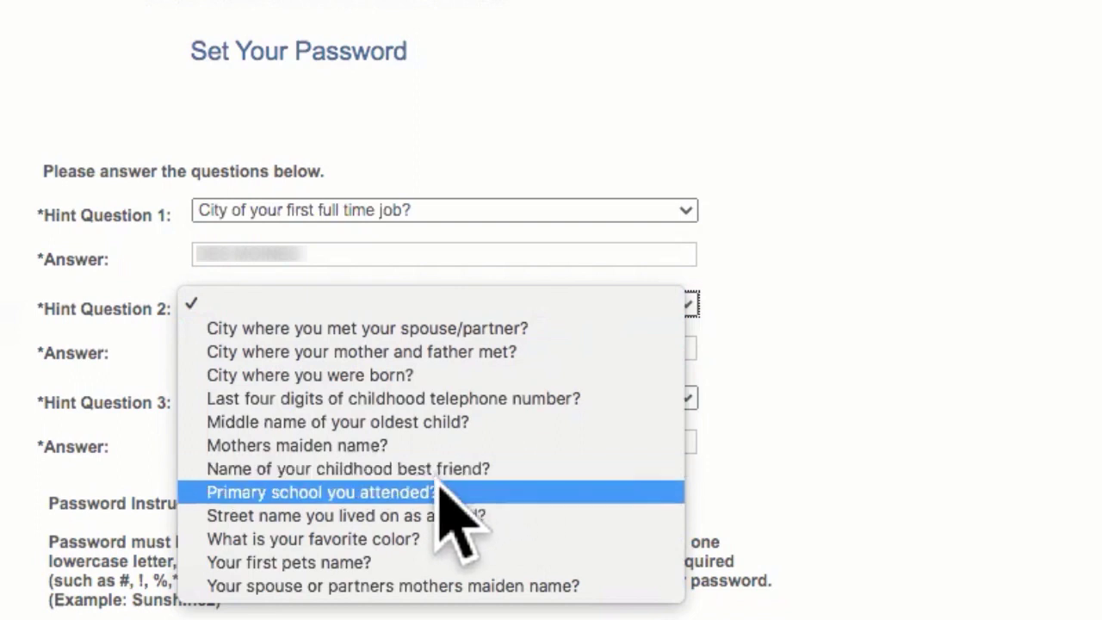
left_click(309, 541)
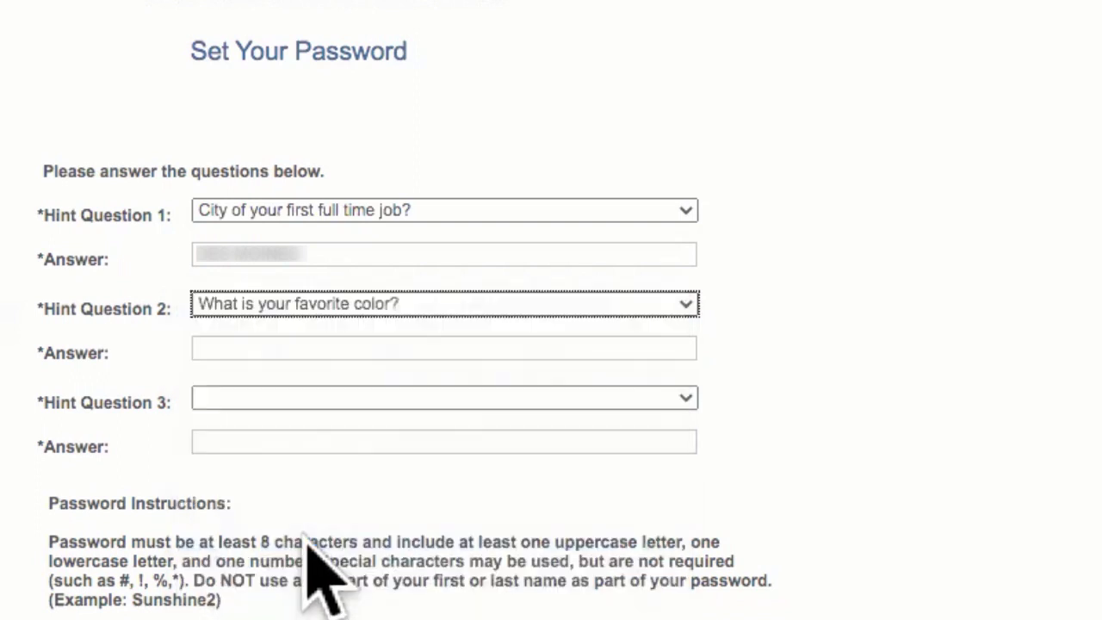
left_click(317, 349)
type("blue")
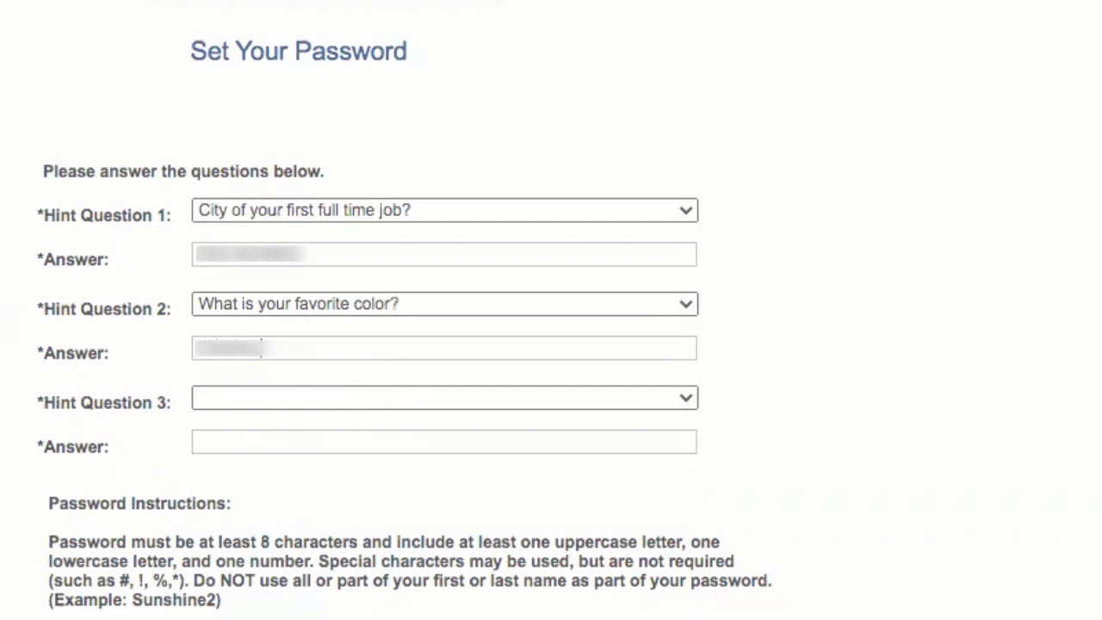
Set hint question 3 to 'Middle name of your oldest child?' and type its answer.
left_click(330, 398)
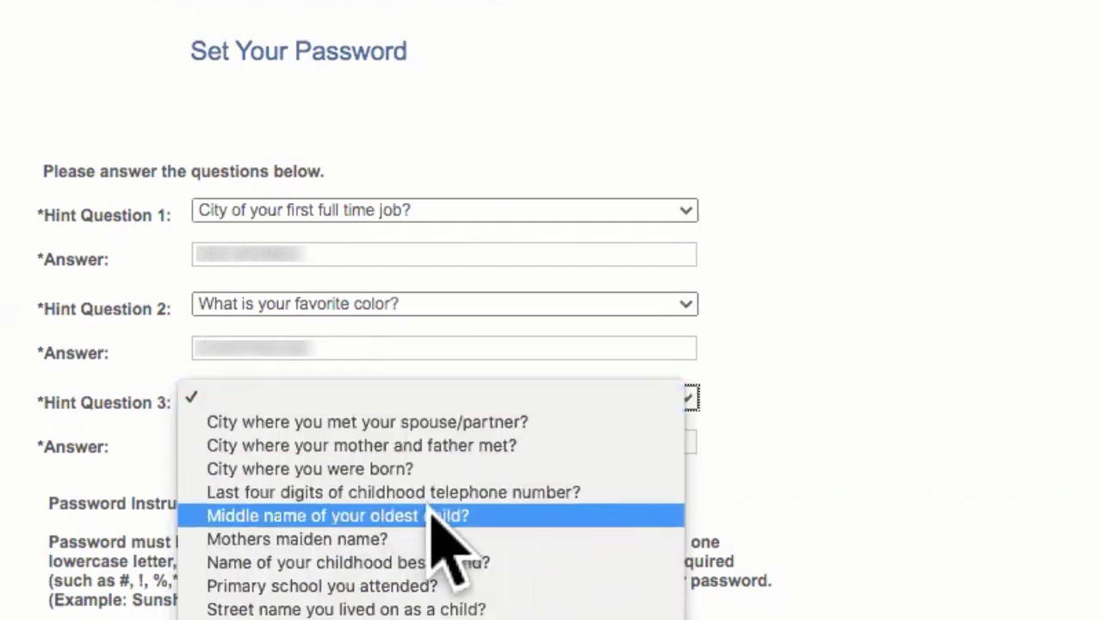
left_click(502, 514)
left_click(335, 442)
type("Marie")
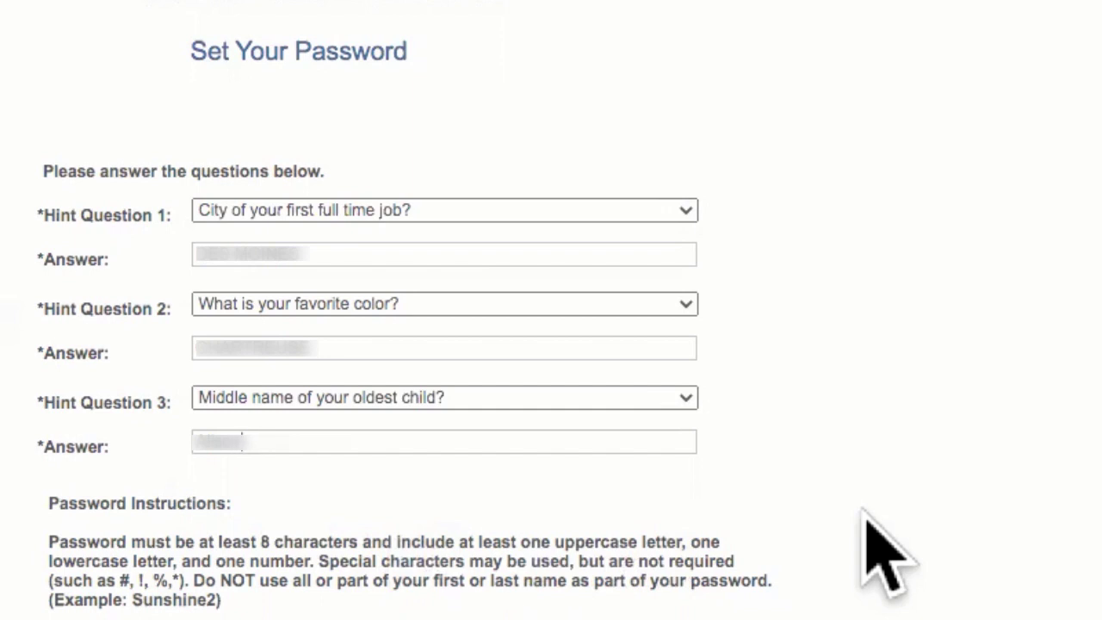
key("Tab")
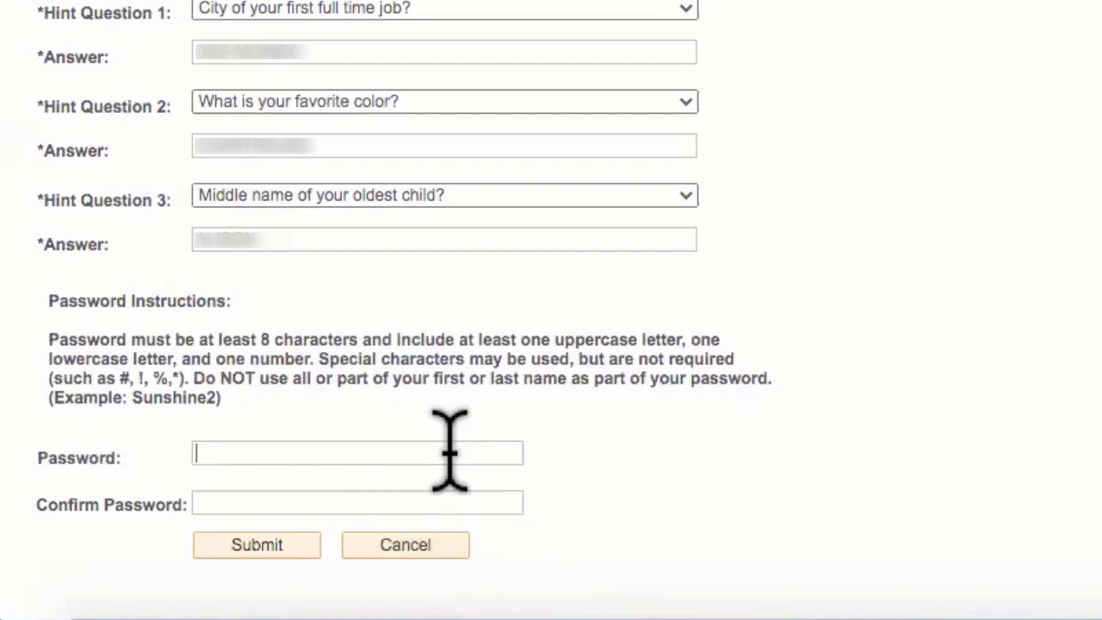
Enter the new password in Password and Confirm Password, then submit the activation.
type("•••••••••••••")
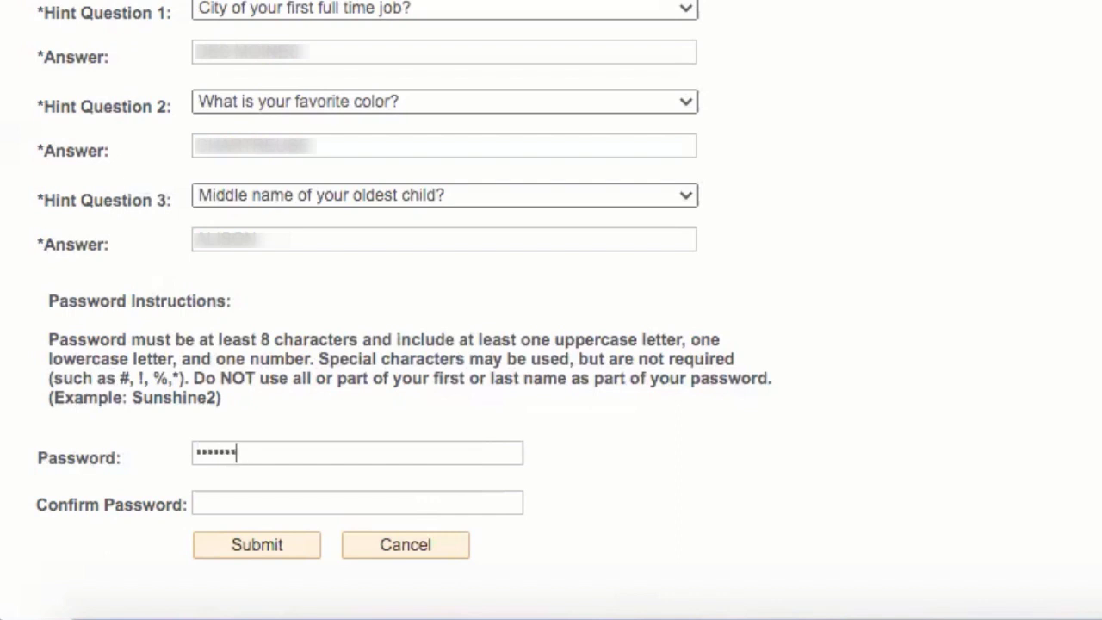
left_click(373, 504)
type("••••••••••••••")
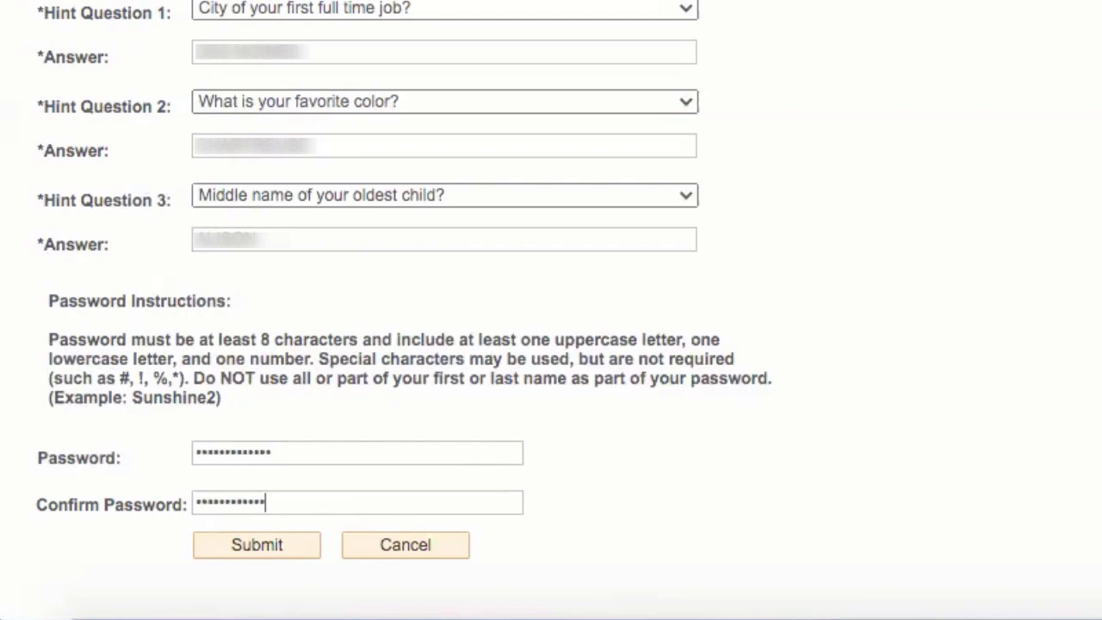
left_click(256, 544)
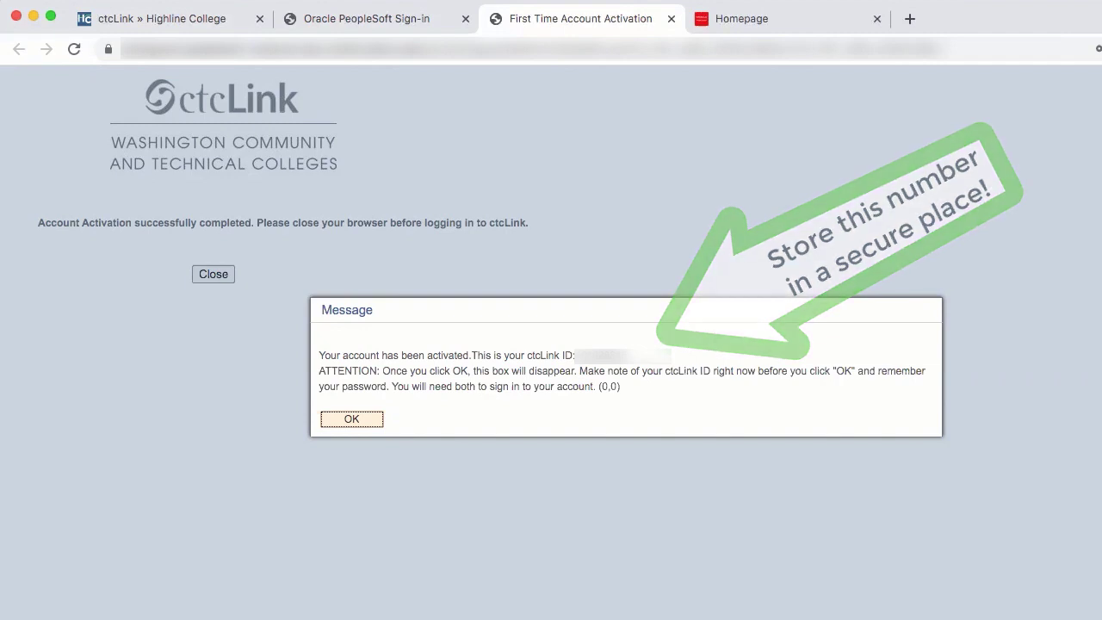
Acknowledge the new ctcLink ID message with OK and close the activation page.
left_click(344, 421)
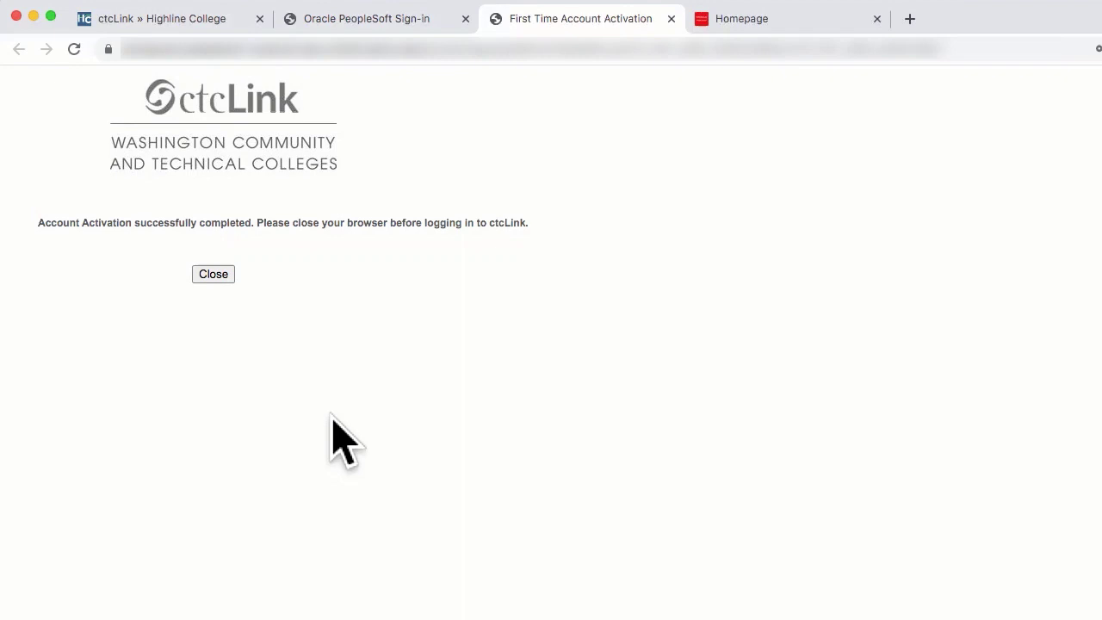
left_click(222, 275)
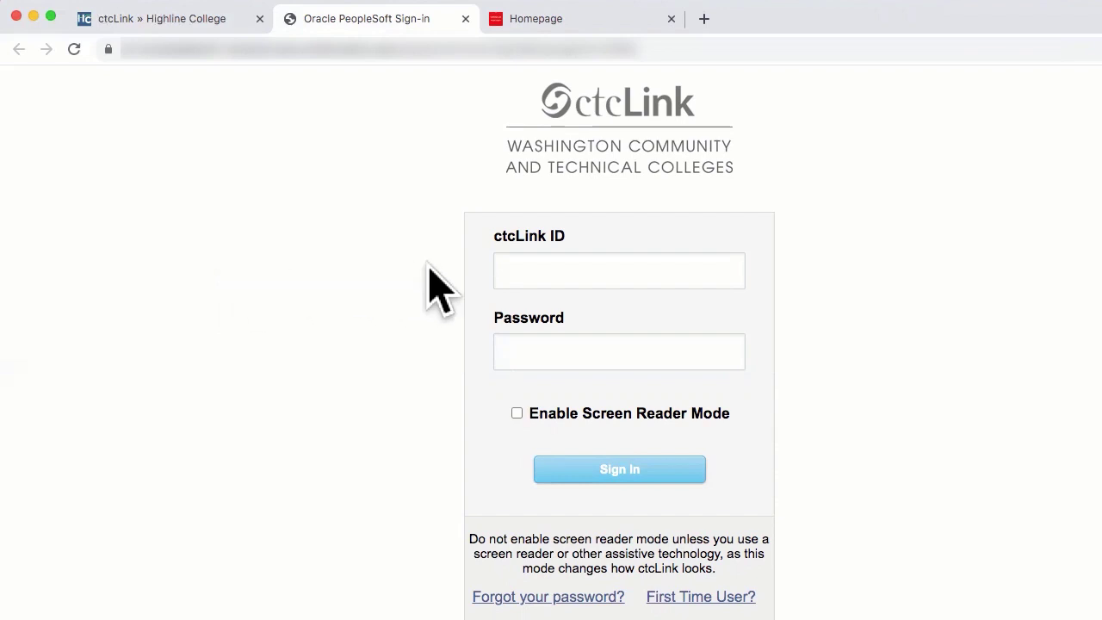
Sign in using the new ctcLink ID number and the account password.
left_click(522, 269)
type("12345678923456")
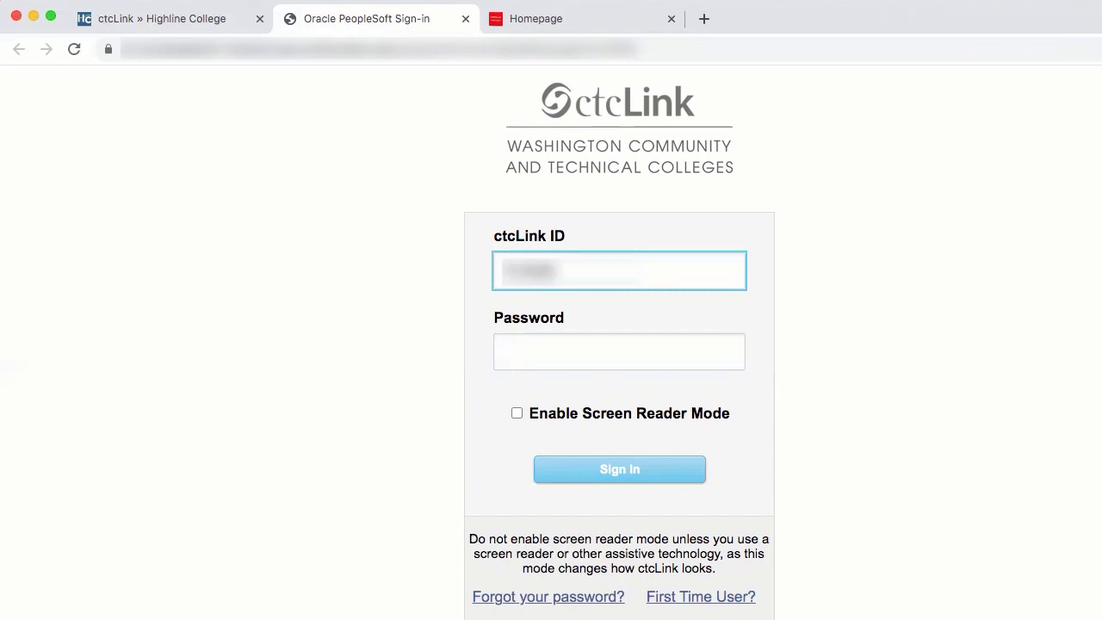
type("78")
left_click(562, 352)
type("abcdefghijkl")
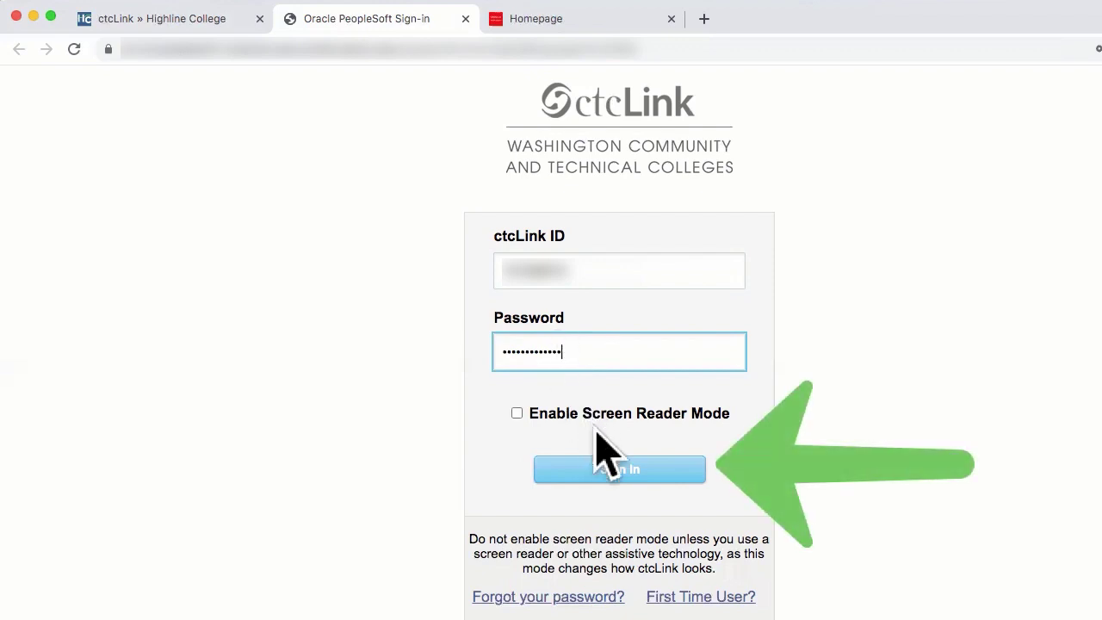
left_click(637, 470)
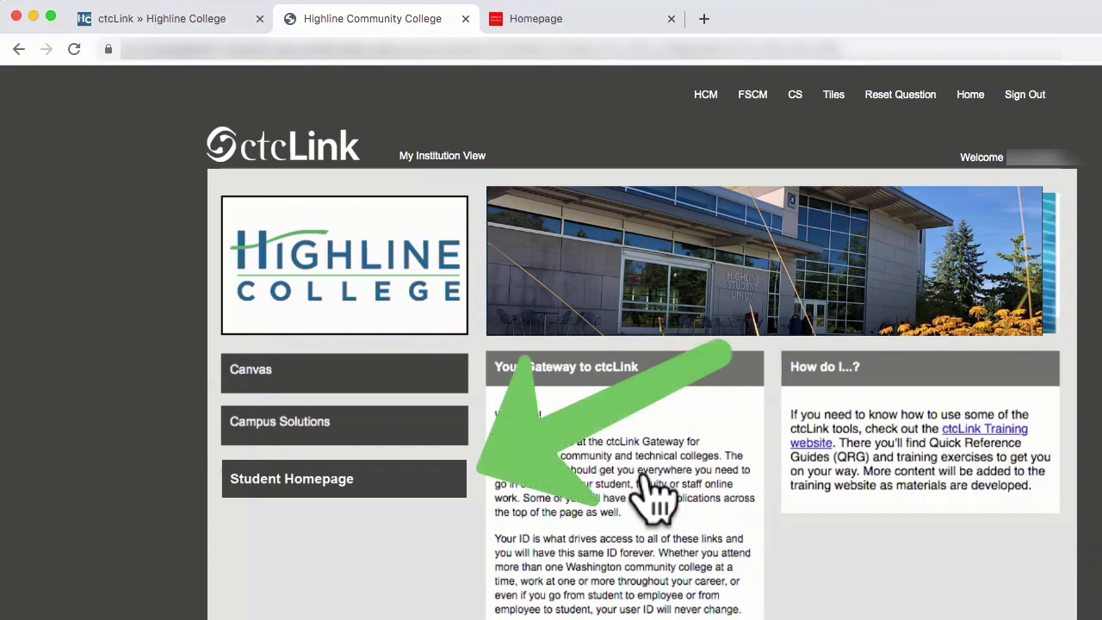
Switch to the Homepage tab showing Student Homepage tiles like Tasks and Manage Classes.
left_click(614, 24)
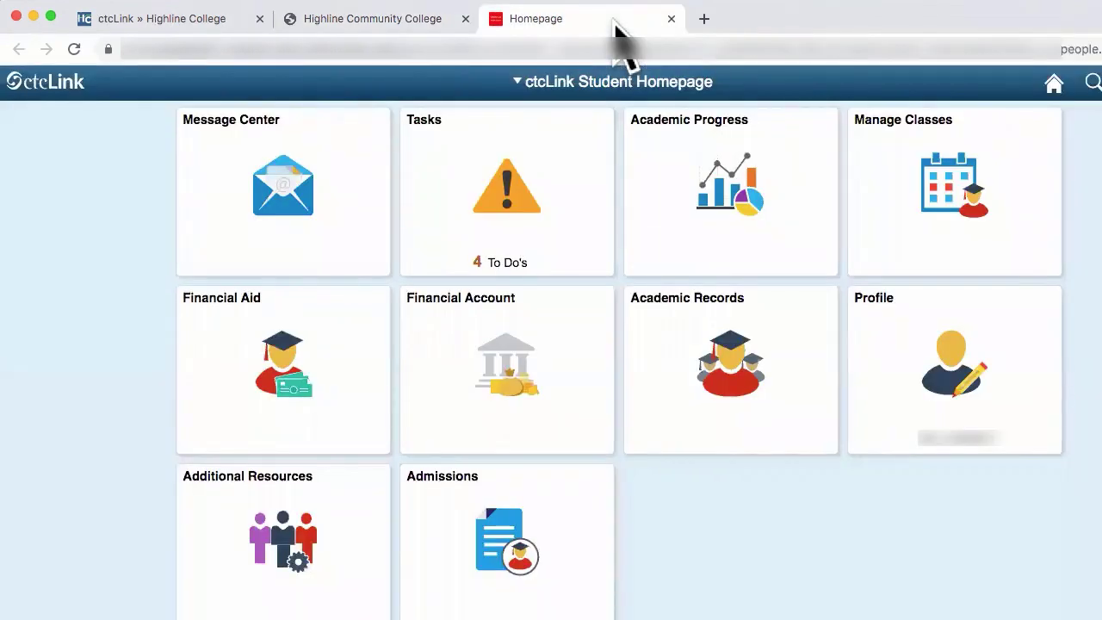